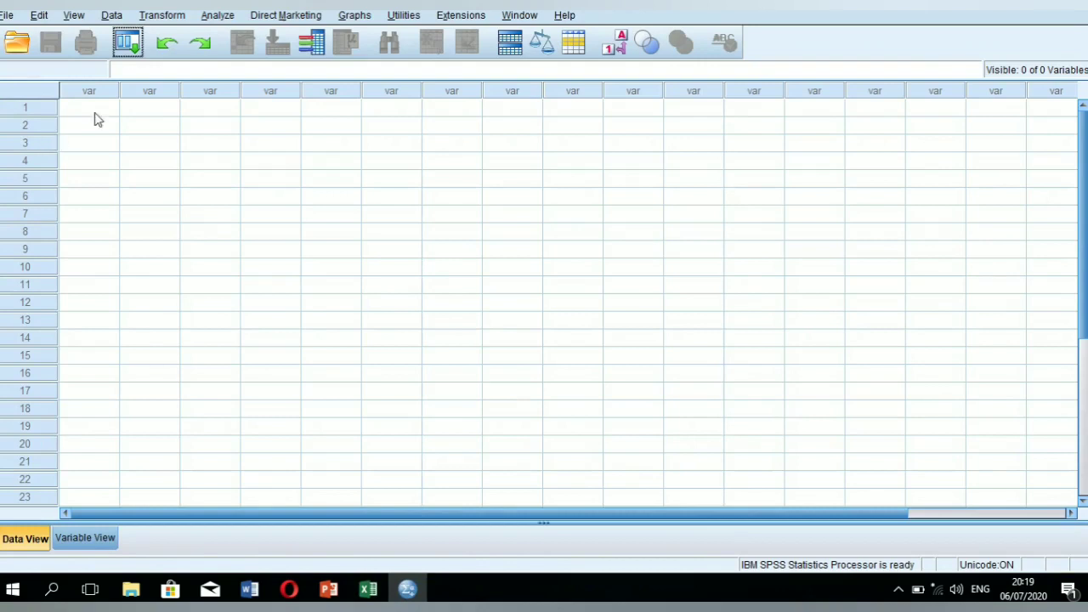
Step: Paste the 13 rows of scores into the first three columns, starting from row 1 with 60, 70 and 75
left_click(100, 108)
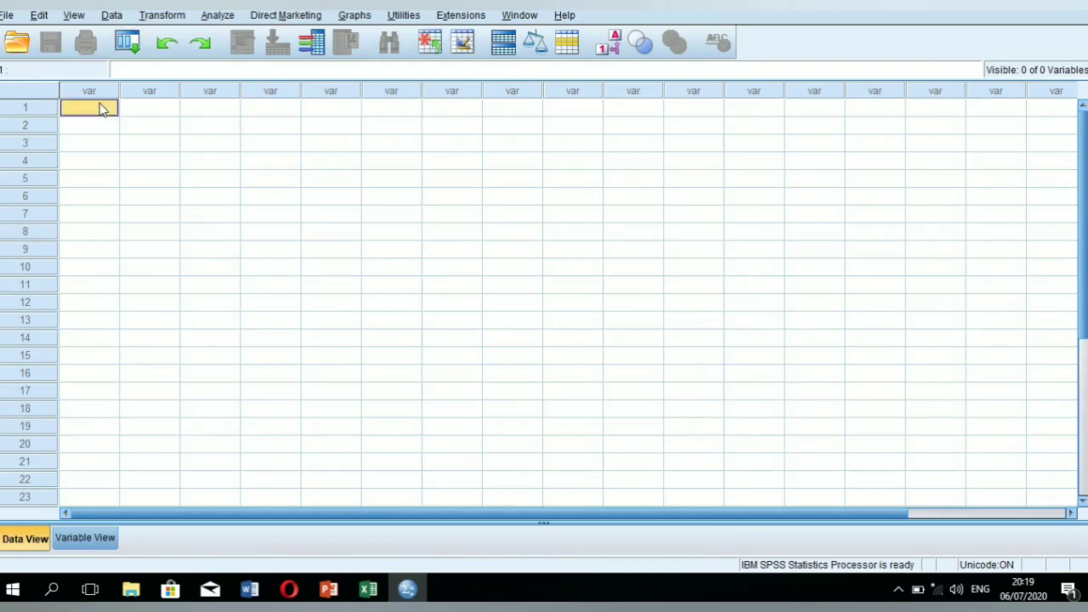
left_click(99, 109)
type("60.00\t70.00\t75.00 65.00\t70.00\t75.00 75.00\t80.00\t90.00 65.00\t75.00\t85.00 80.00\t80.00\t85.00 75.00\t85.00\t95.00 65.00\t88.00\t95.00 80.00\t75.00\t80.00 60.00\t75.00\t90.00 75.00\t75.00\t75.00 67.00\t65.00\t75.00 80.00\t80.00\t85.00 75.00\t75.00\t80.00")
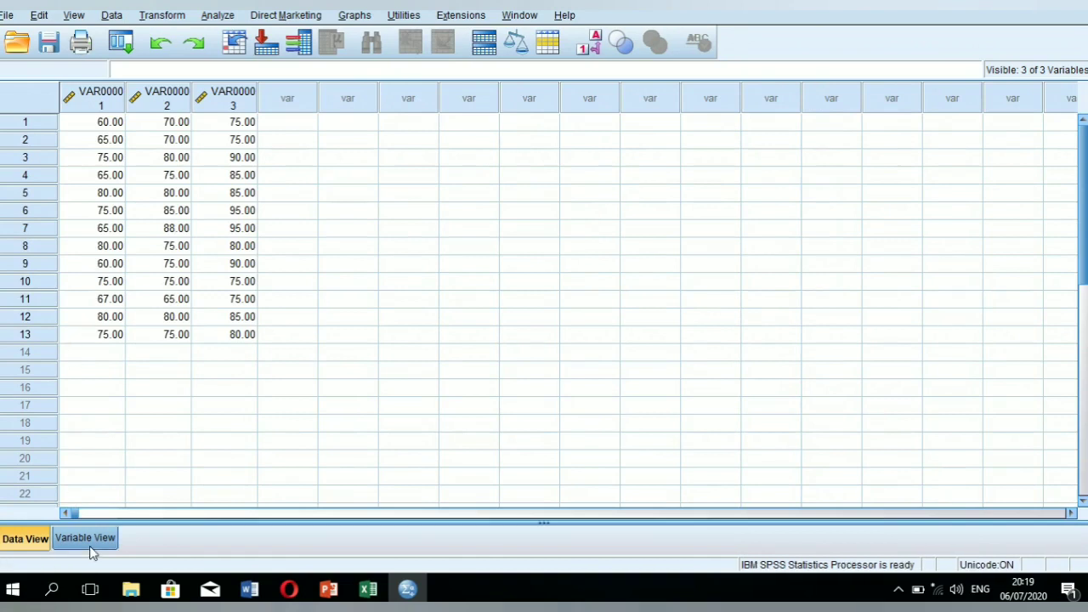
Step: Rename the three variables MINAT, MOTIVASI and HASIL_BELAJAR in their column order
left_click(96, 537)
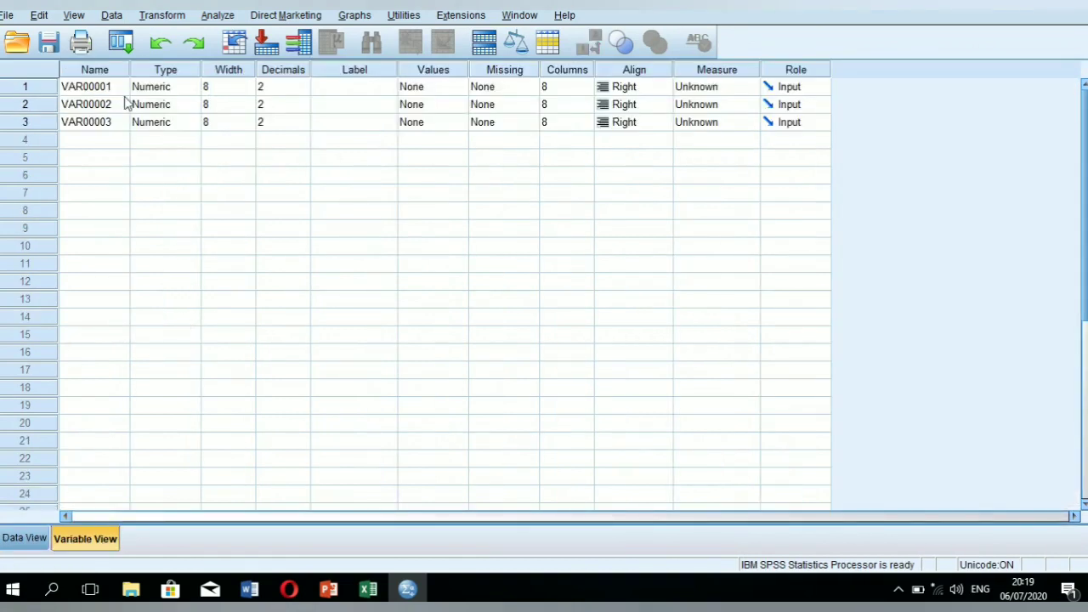
left_click(92, 88)
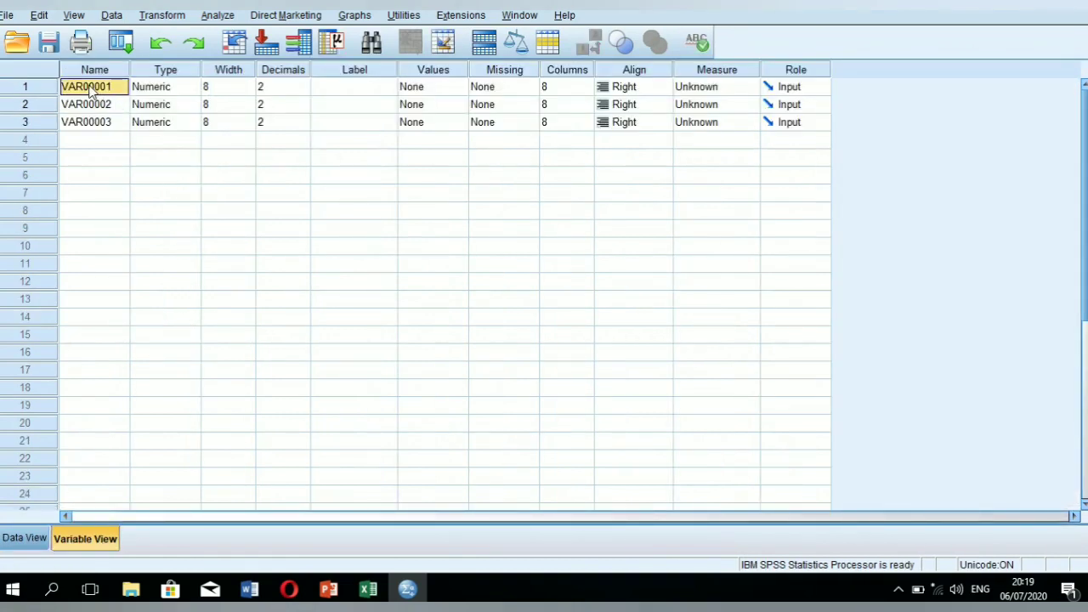
left_click(90, 87)
type("mi")
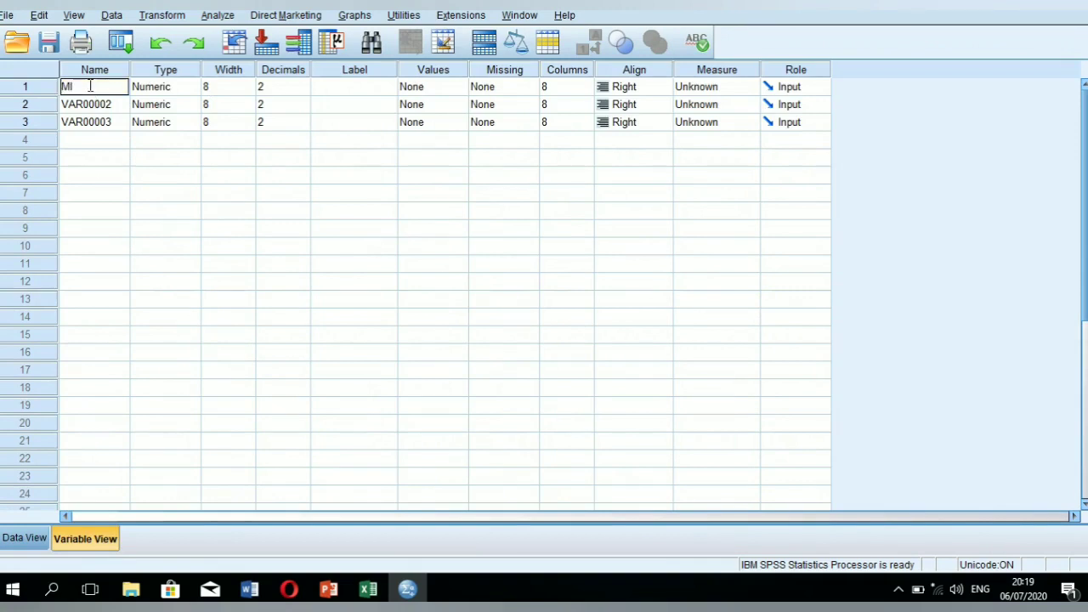
left_click(86, 106)
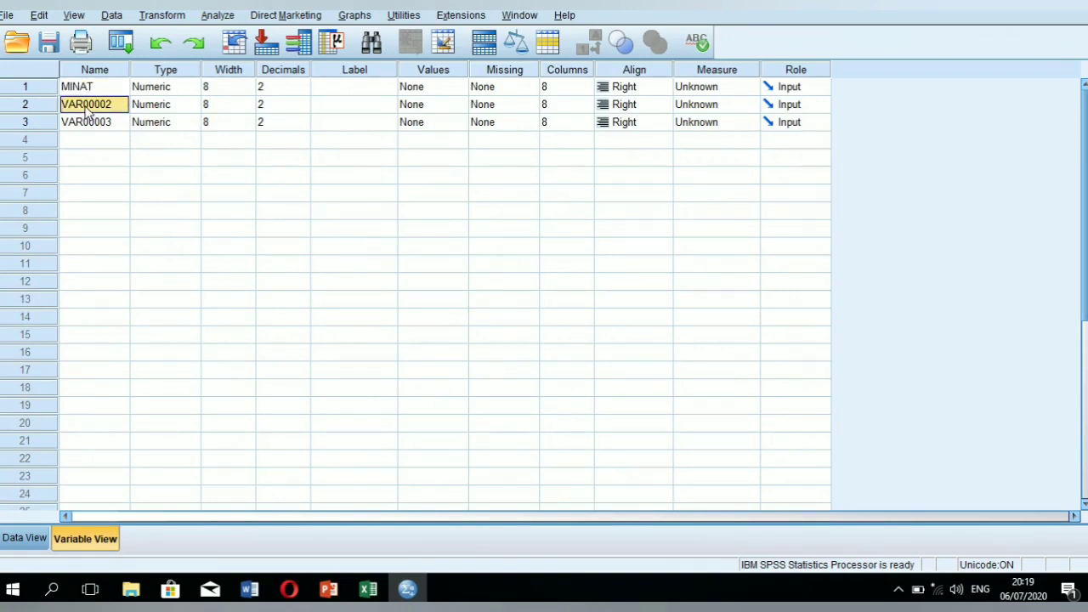
type("MOTIVASI")
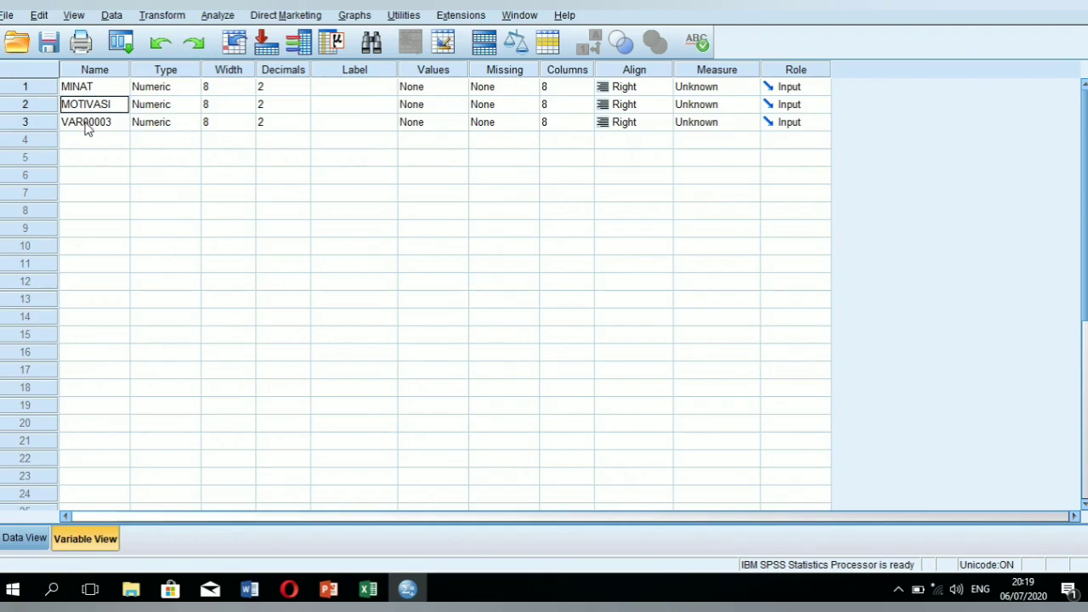
left_click(87, 124)
type("H")
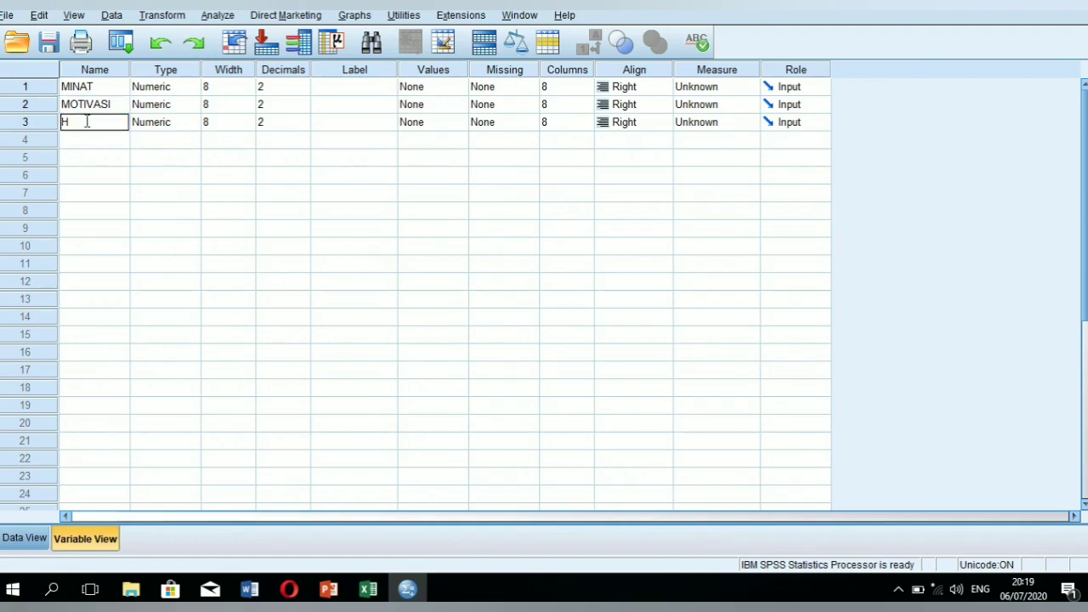
type("ASIL_BELAJAR")
Step: Set the decimals of MINAT, MOTIVASI and HASIL_BELAJAR to 0
left_click(293, 88)
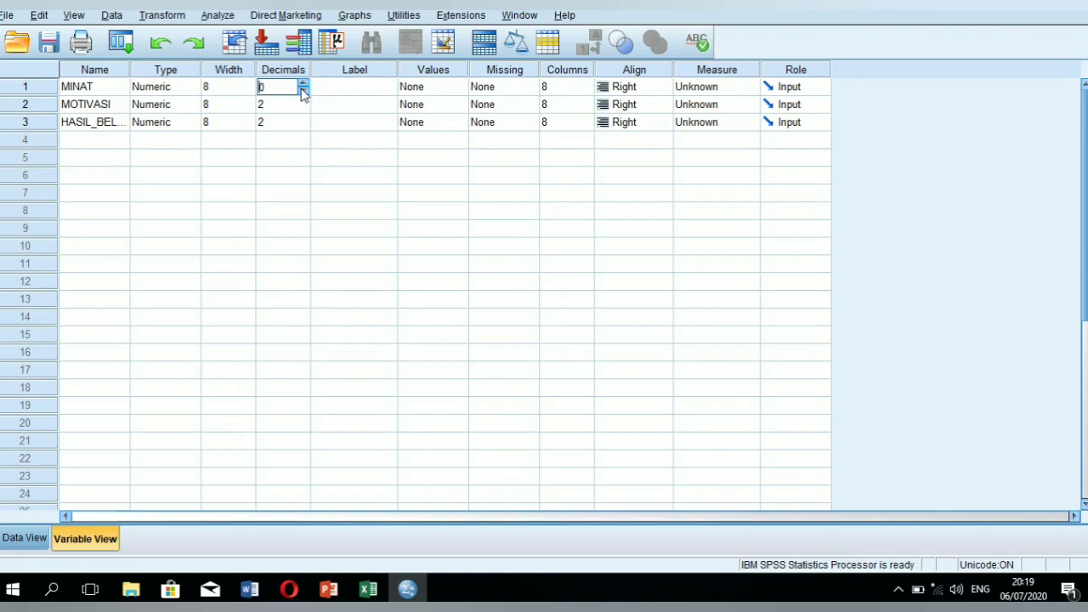
left_click(305, 107)
left_click(304, 107)
left_click(304, 126)
left_click(303, 127)
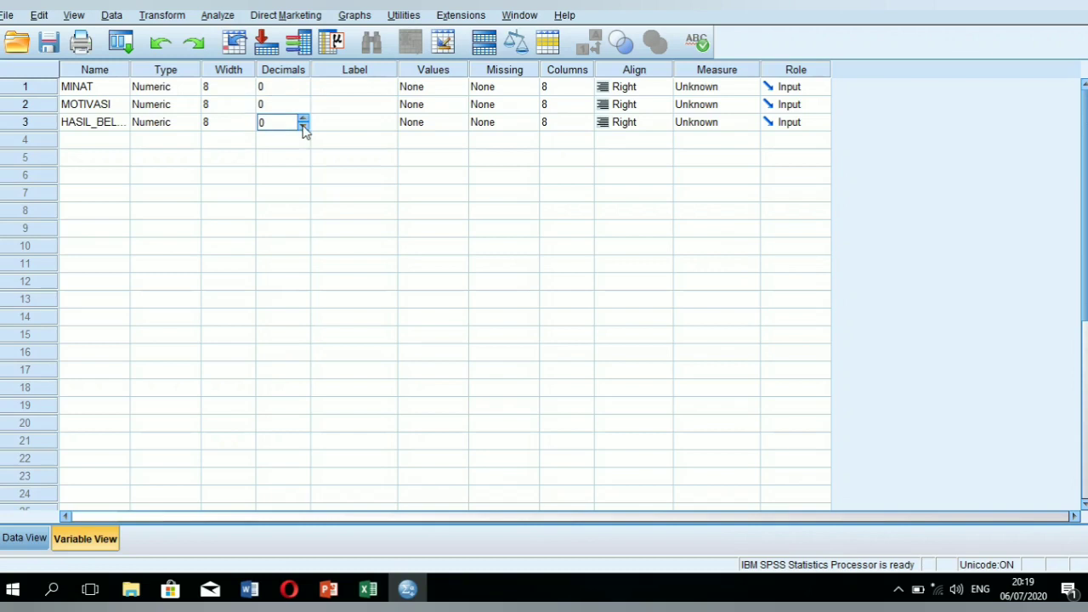
Step: Set the measurement level of all three variables to Scale and return to the data values
left_click(711, 88)
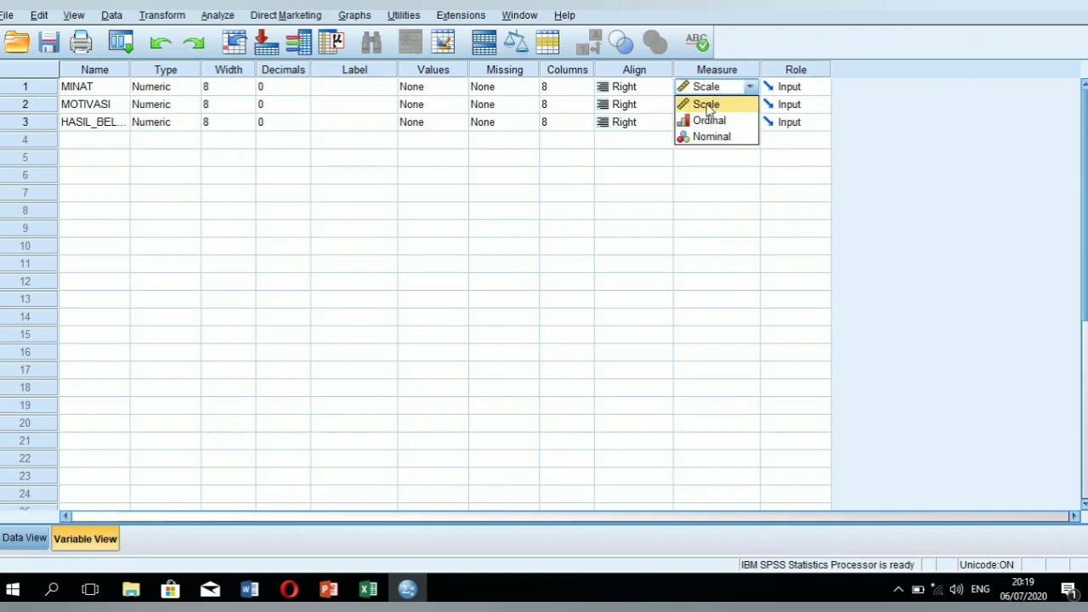
left_click(707, 106)
left_click(700, 103)
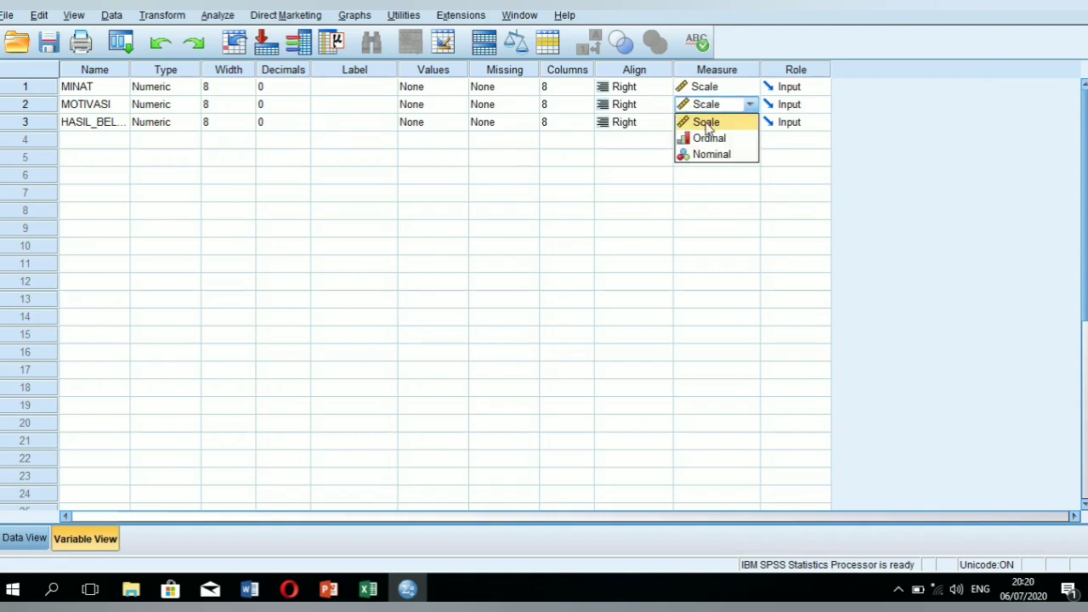
left_click(707, 126)
left_click(703, 125)
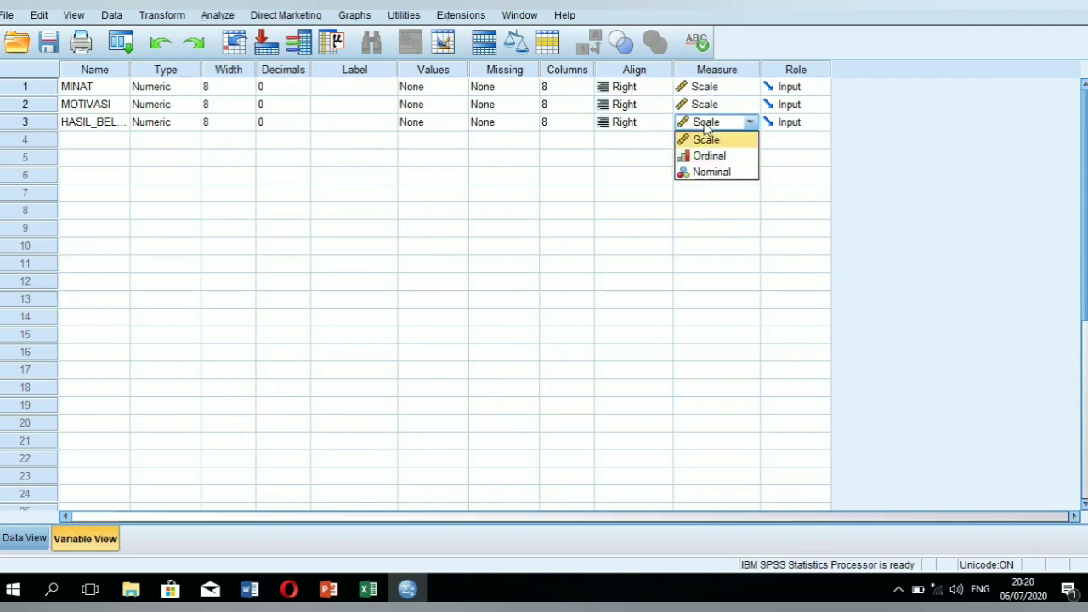
left_click(705, 139)
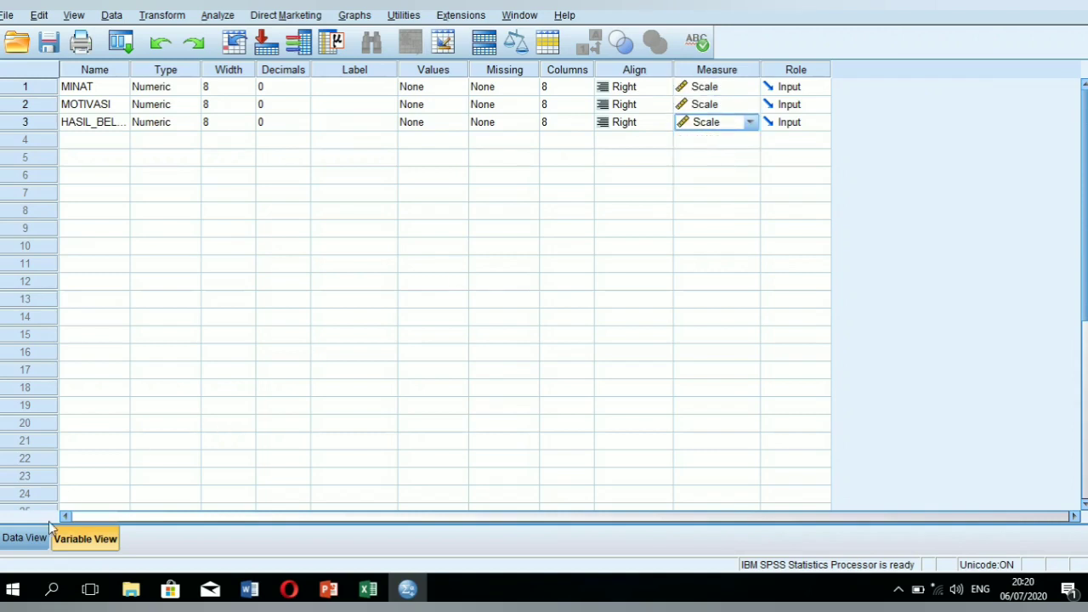
left_click(28, 538)
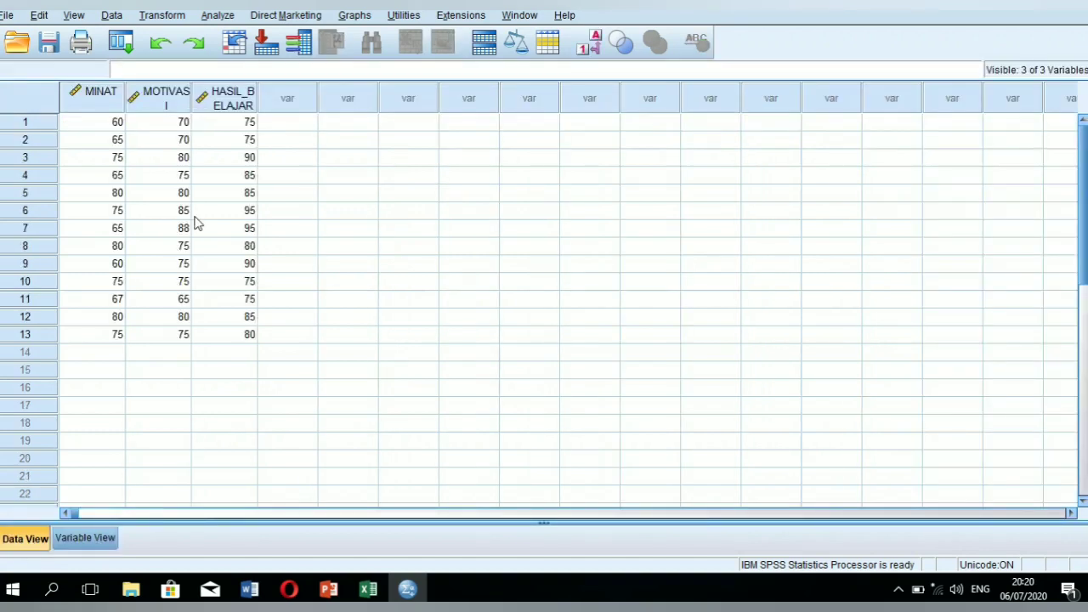
left_click(222, 16)
mouse_move(260, 170)
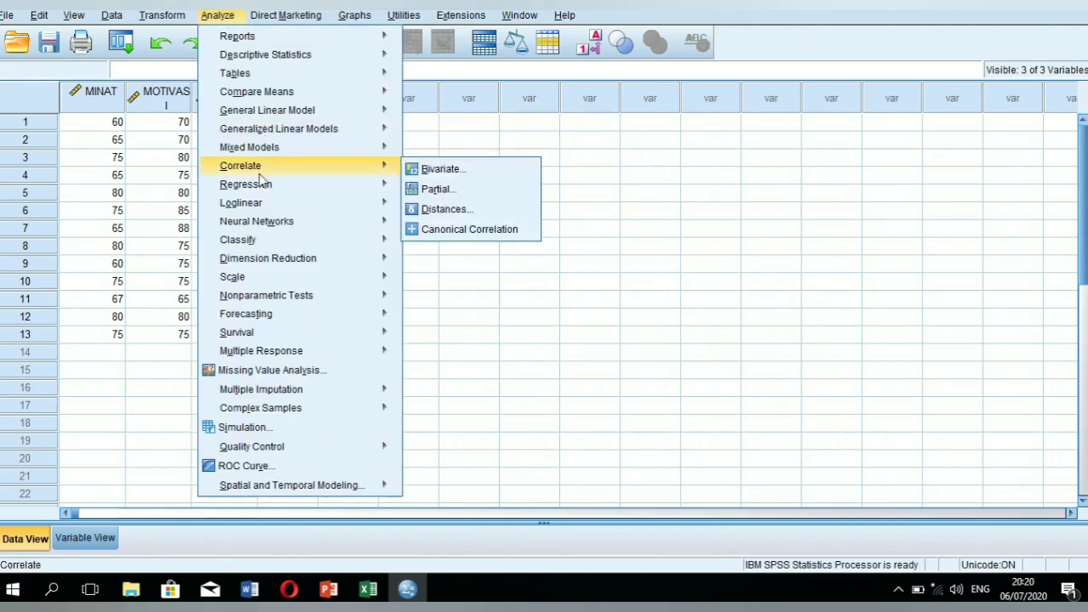
mouse_move(263, 194)
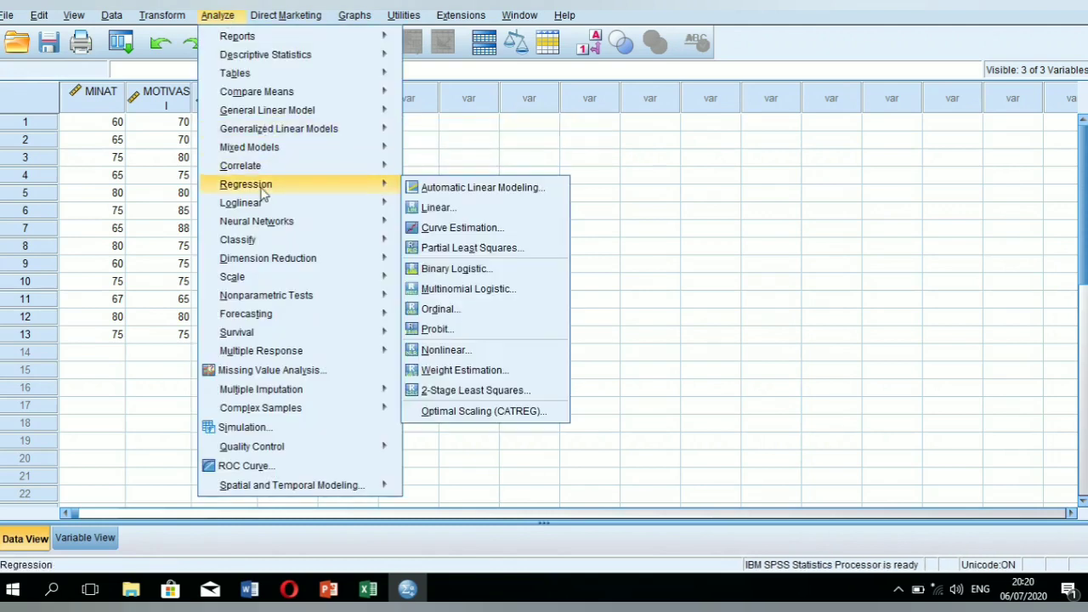
left_click(438, 209)
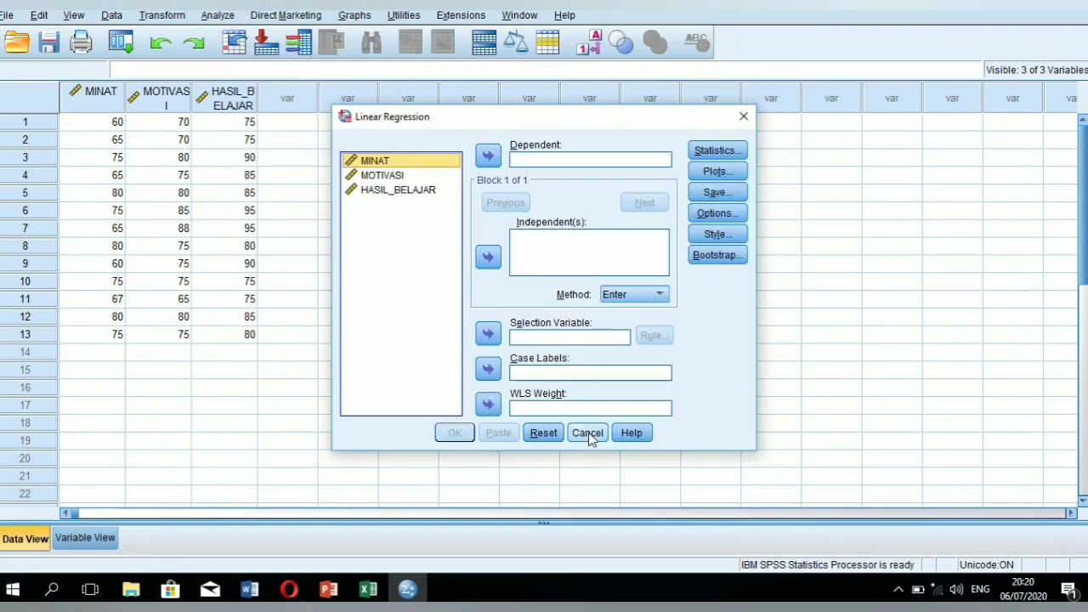
left_click(587, 433)
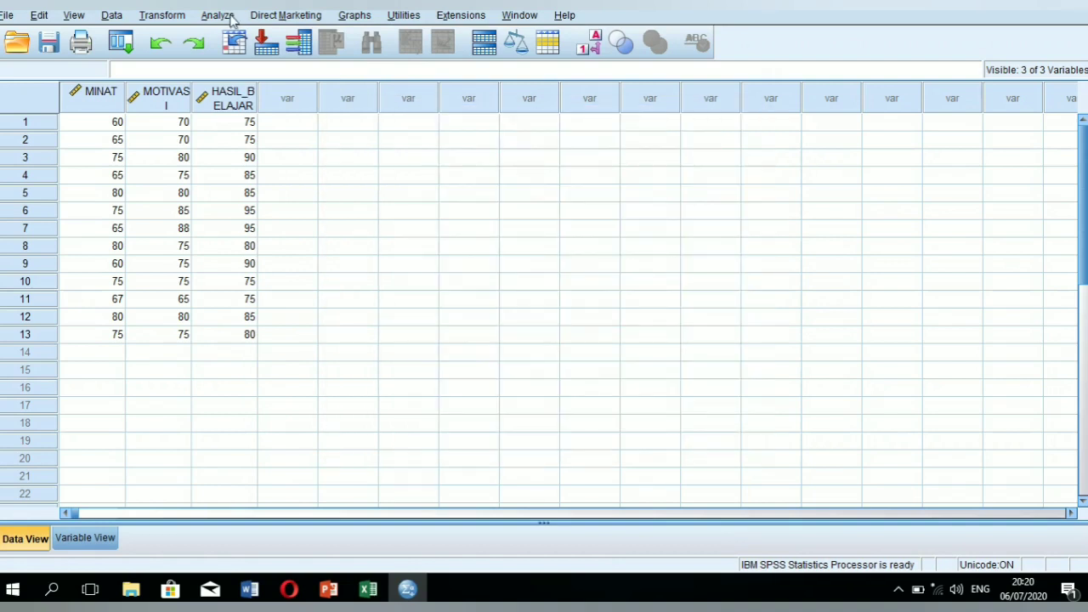
Step: Set up a linear regression with HASIL_BELAJAR as the dependent variable and MINAT and MOTIVASI as independents
left_click(227, 17)
mouse_move(314, 187)
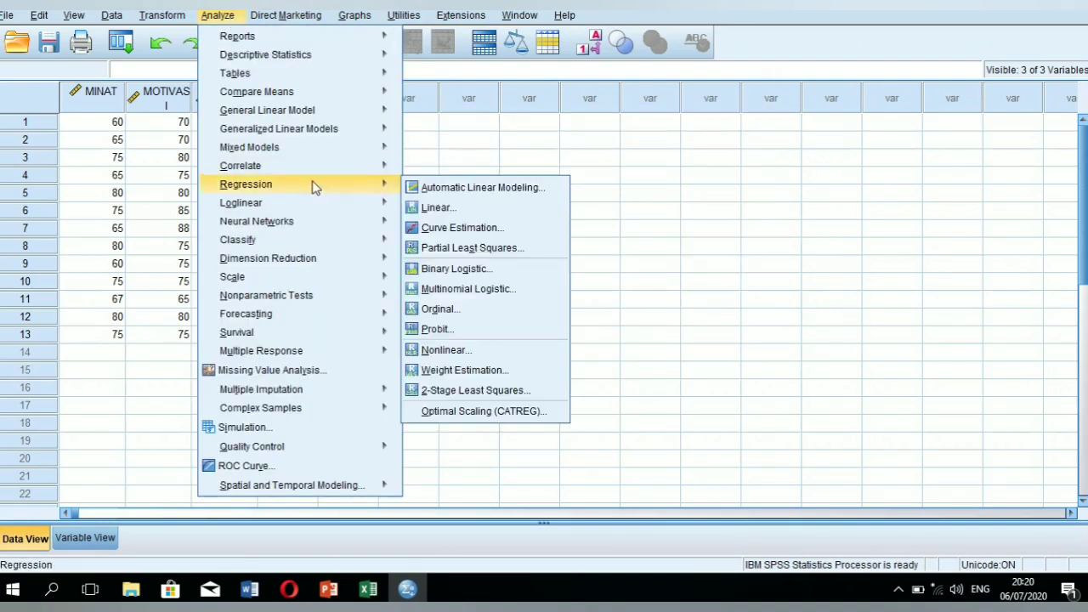
left_click(433, 208)
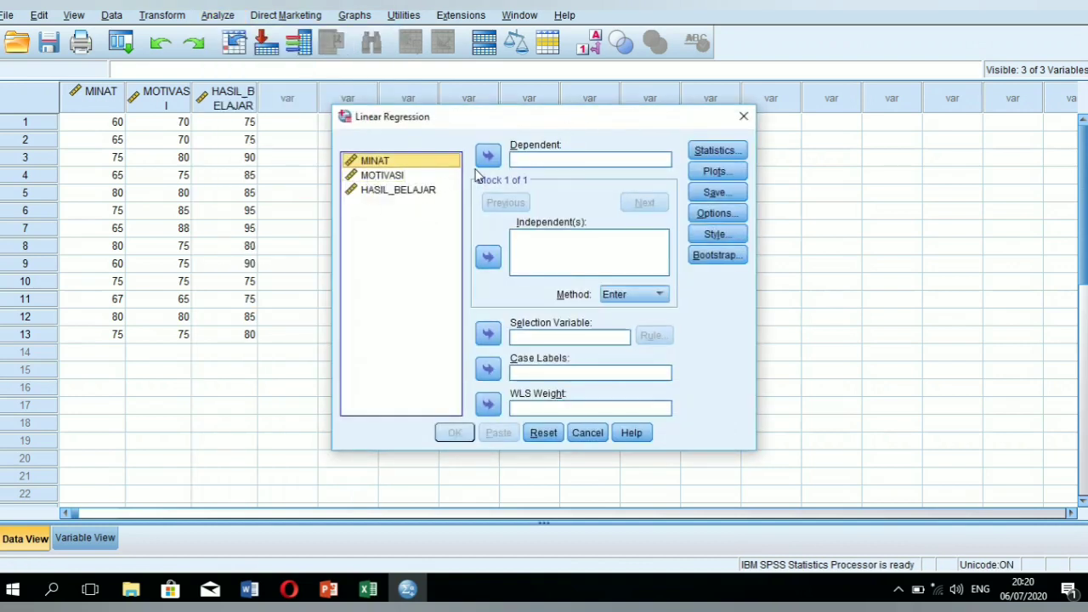
left_click(394, 192)
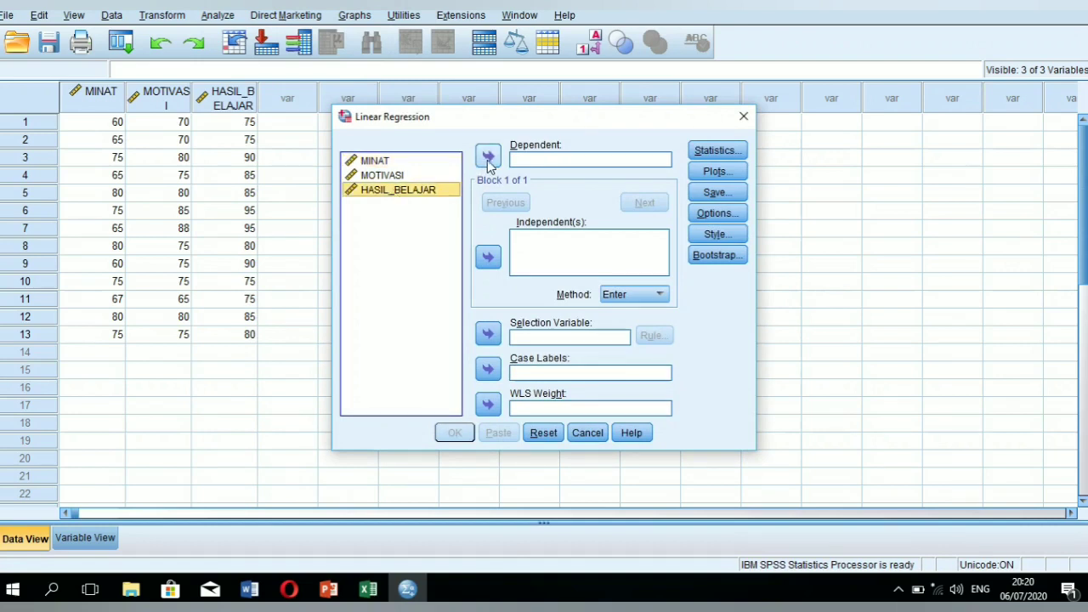
left_click(488, 158)
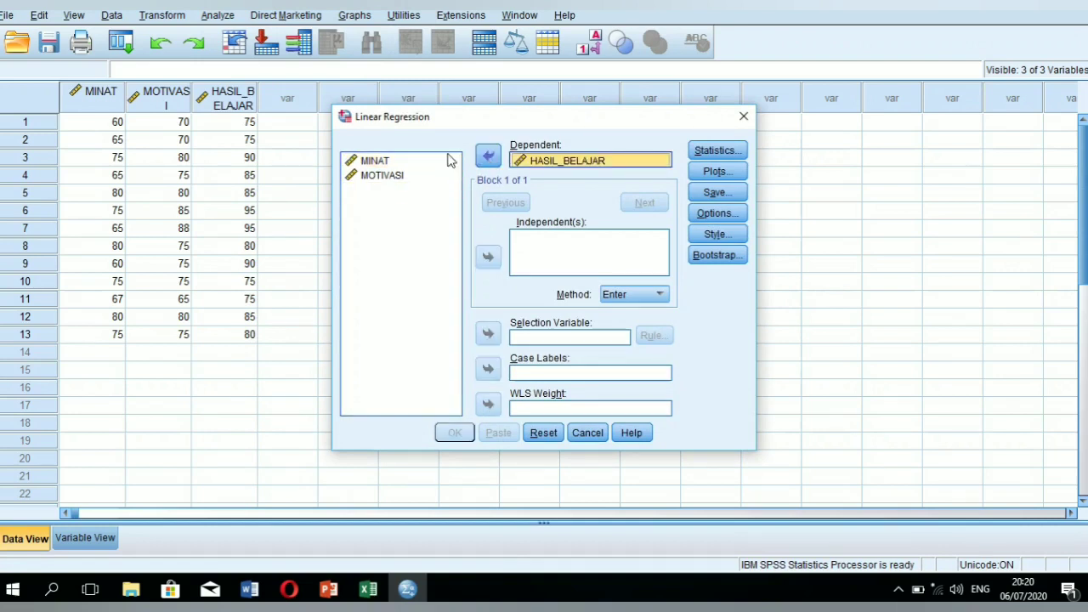
left_click(375, 160)
left_click(382, 175, "shift")
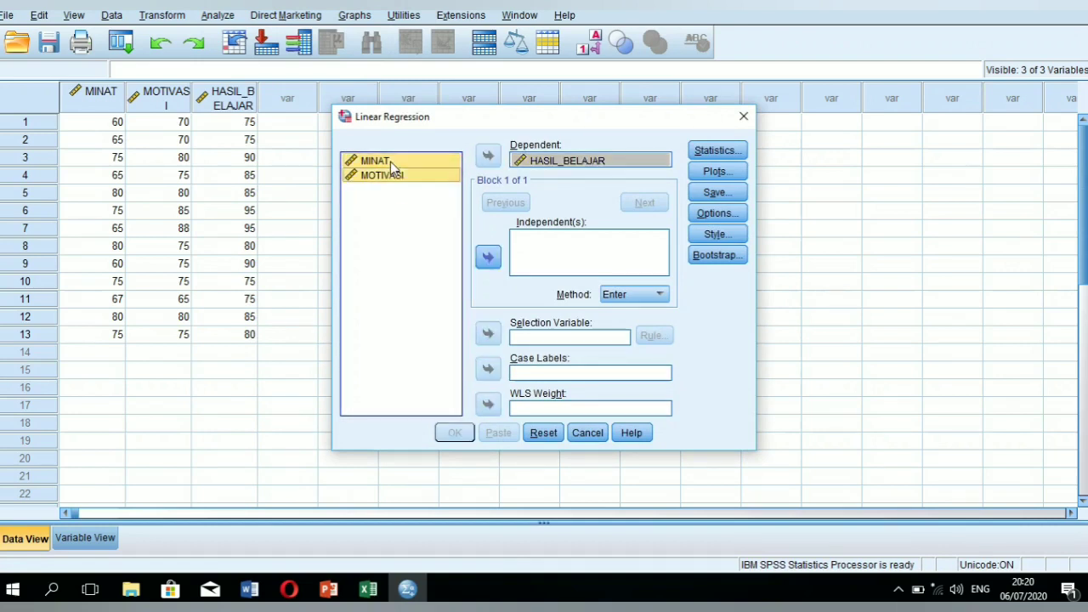
left_click(489, 255)
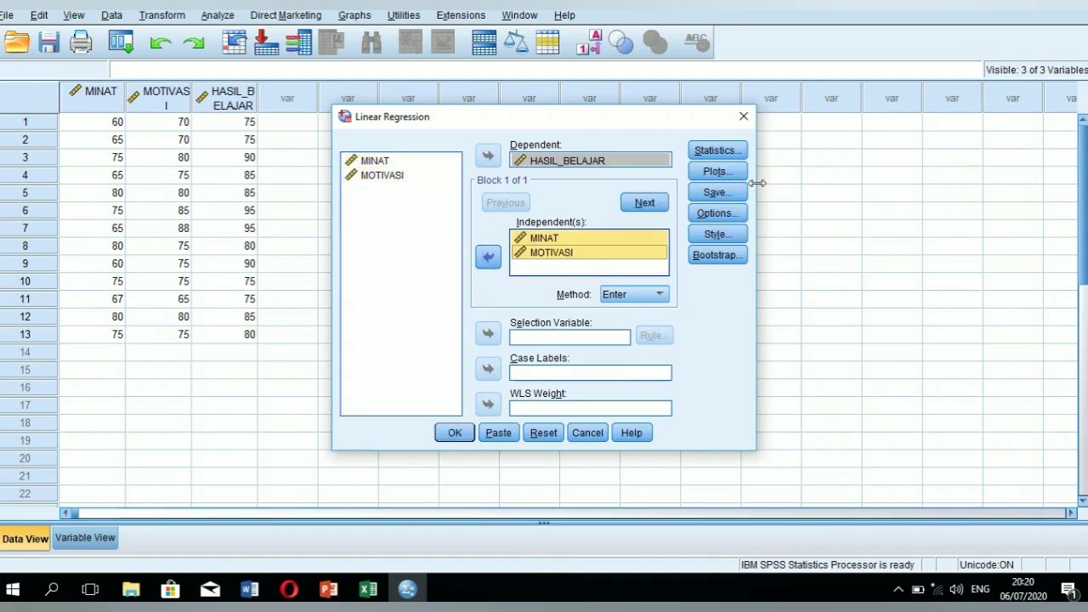
Step: Add the covariance matrix and collinearity diagnostics to the regression statistics, leaving confidence intervals off, and run the analysis
left_click(718, 151)
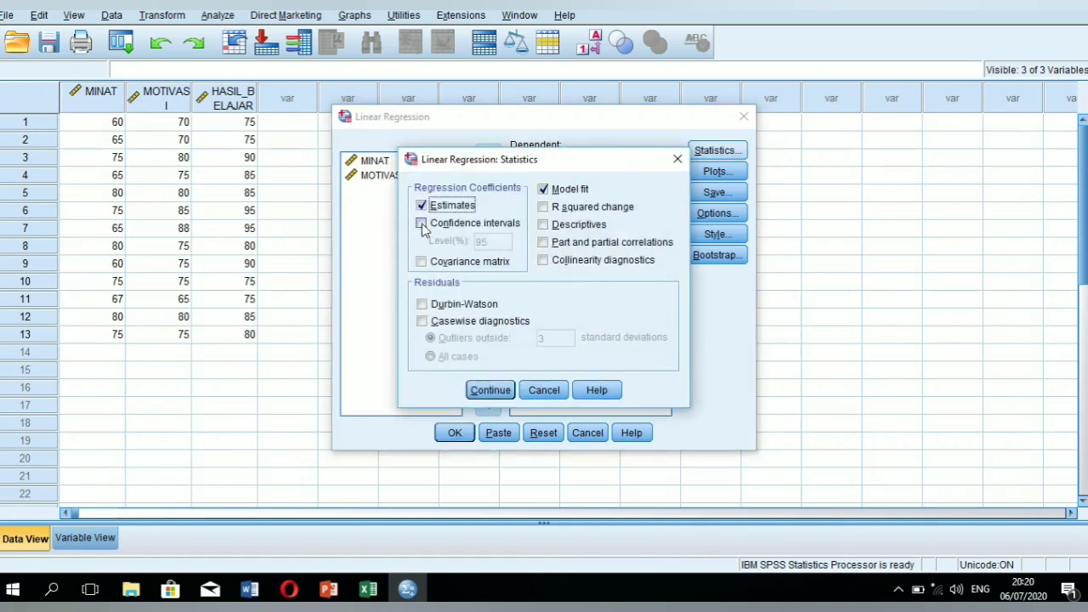
left_click(421, 223)
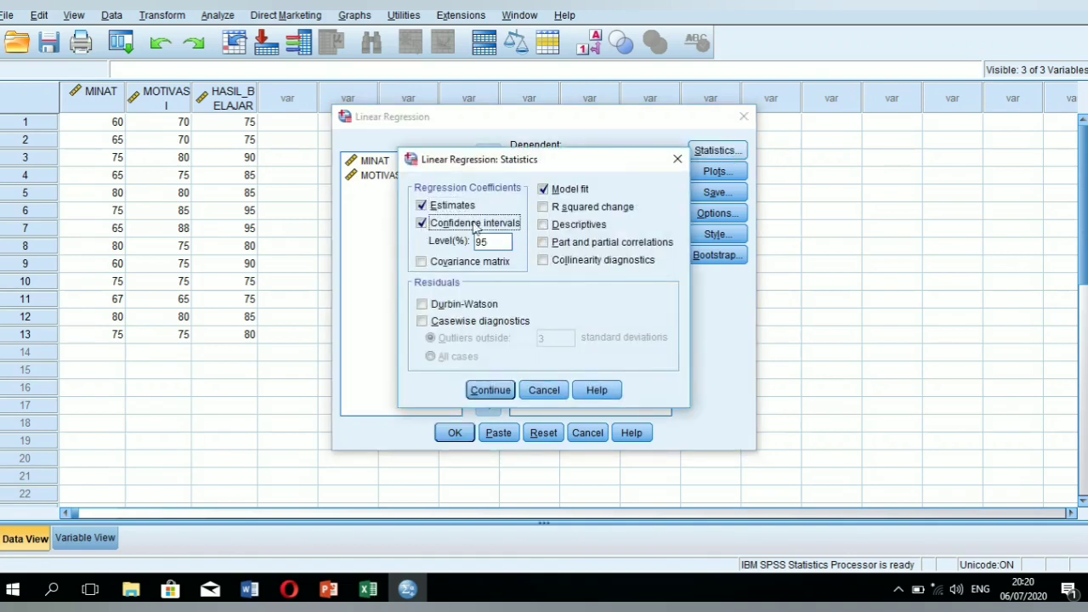
left_click(543, 263)
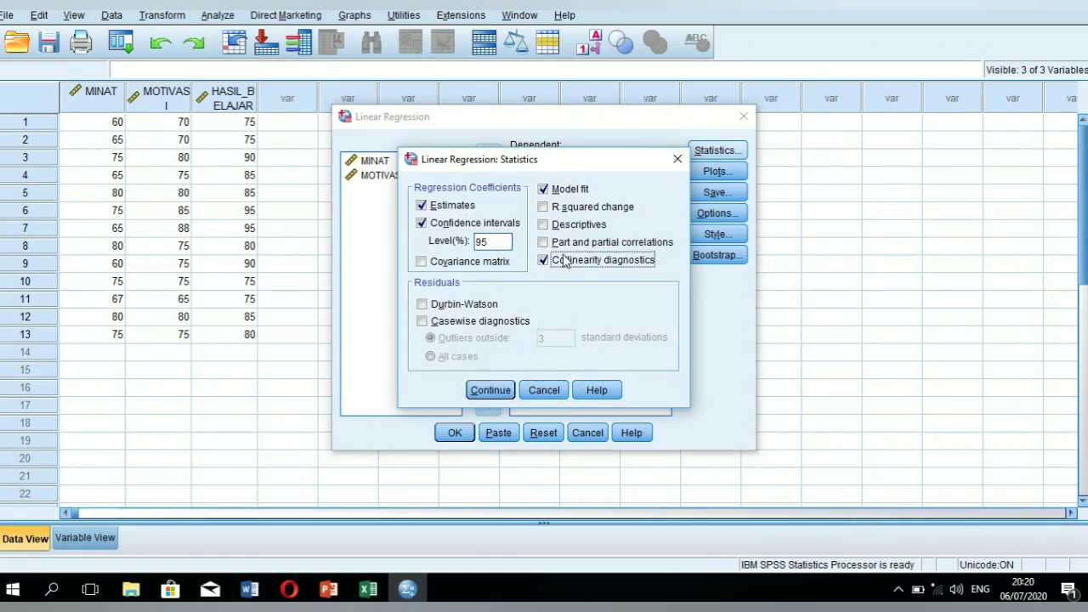
left_click(421, 225)
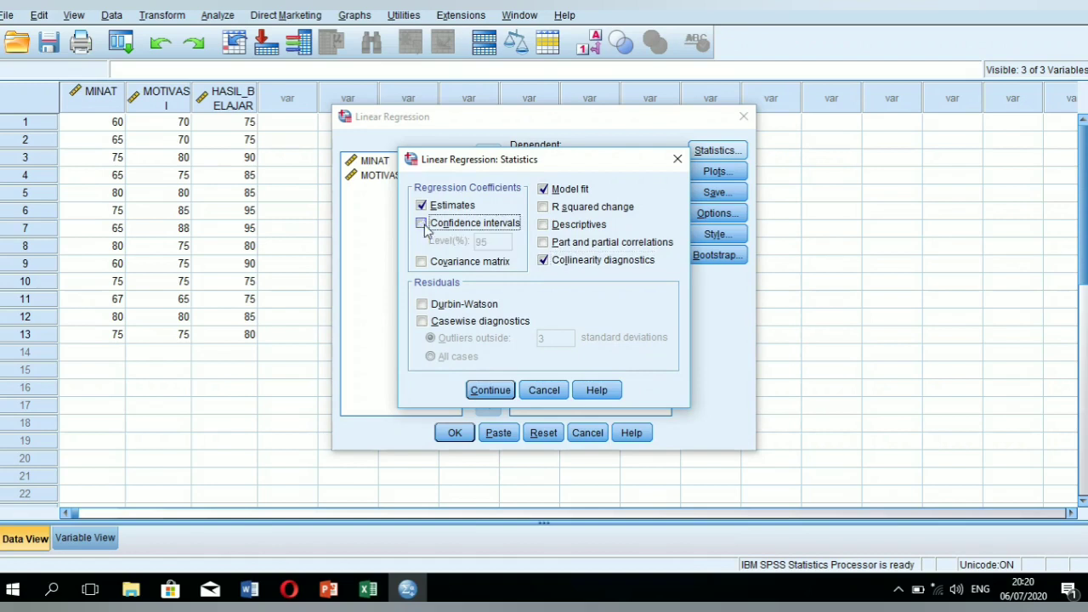
left_click(421, 263)
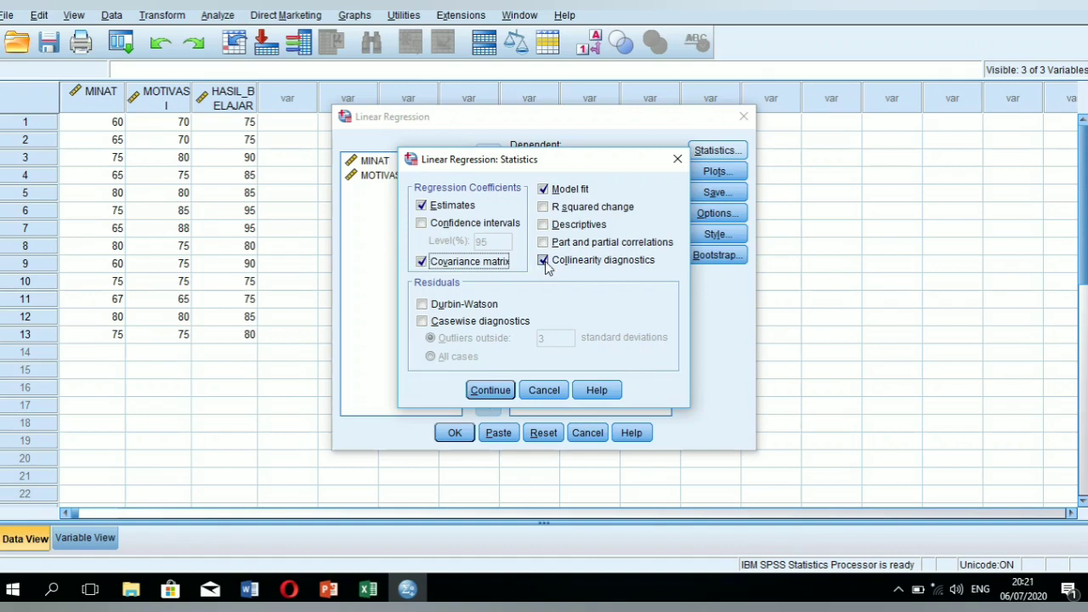
left_click(544, 261)
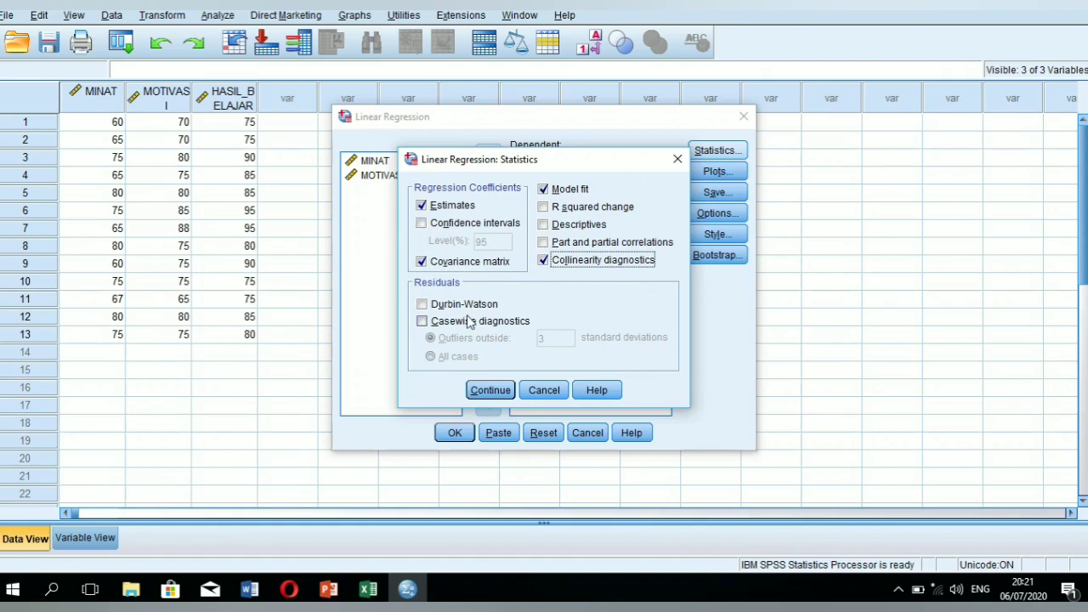
left_click(491, 391)
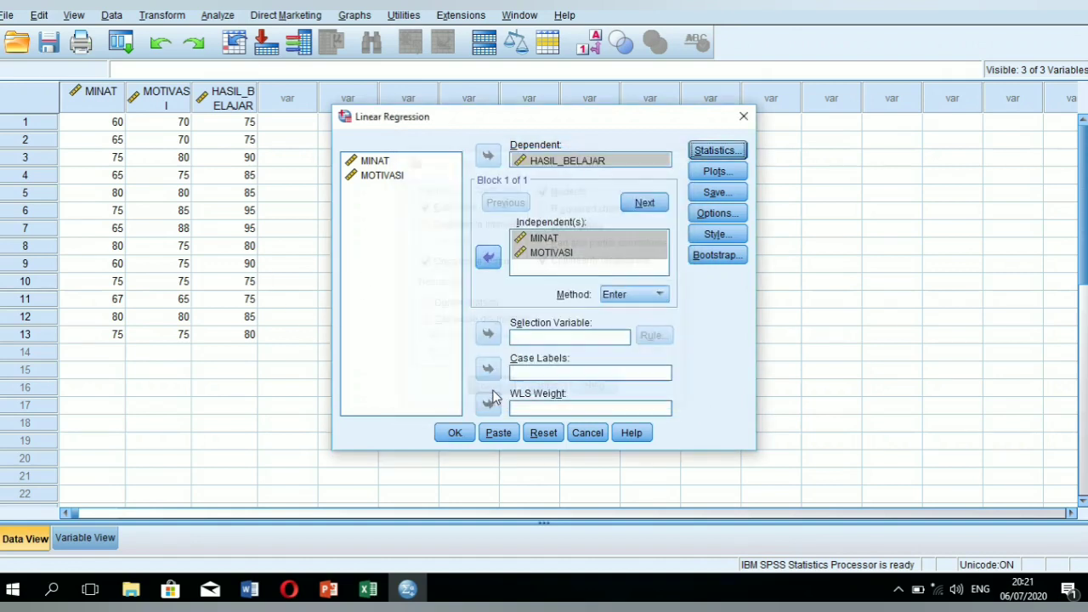
left_click(453, 435)
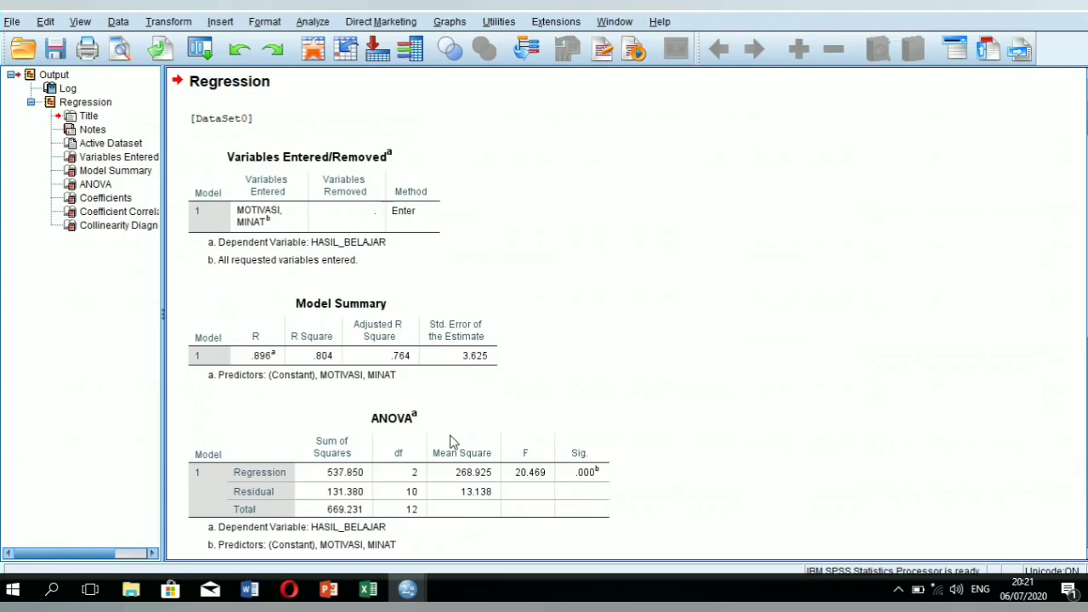
Step: Examine the Coefficients table, circling the tolerance and VIF values of MINAT and MOTIVASI in red pen and adding leading zeros to the tolerances
left_click(486, 478)
scroll(487, 478, "down", 5)
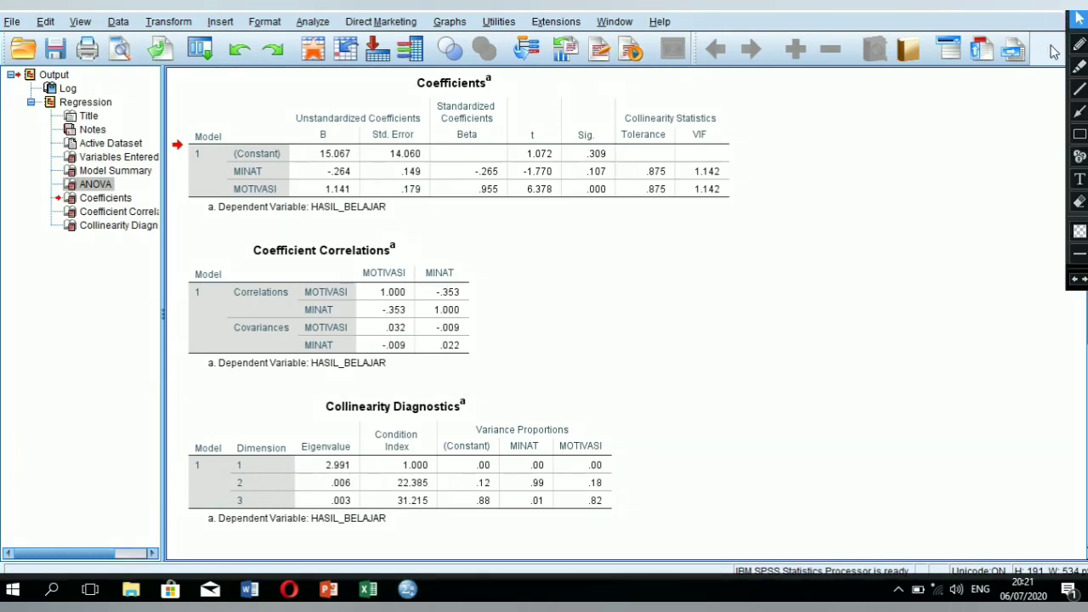
left_click(1082, 47)
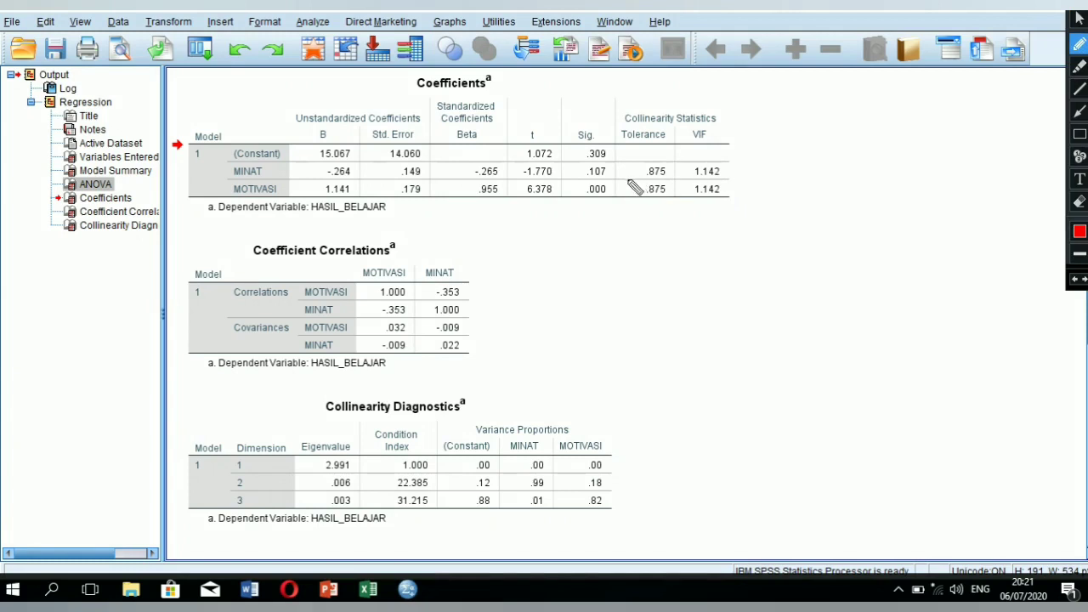
mouse_move(635, 167)
left_mouse_down()
mouse_move(643, 174)
mouse_move(636, 169)
left_mouse_up()
left_click_drag(640, 184, 643, 192)
mouse_move(733, 161)
left_mouse_down()
mouse_move(621, 174)
mouse_move(769, 154)
mouse_move(728, 146)
left_mouse_up()
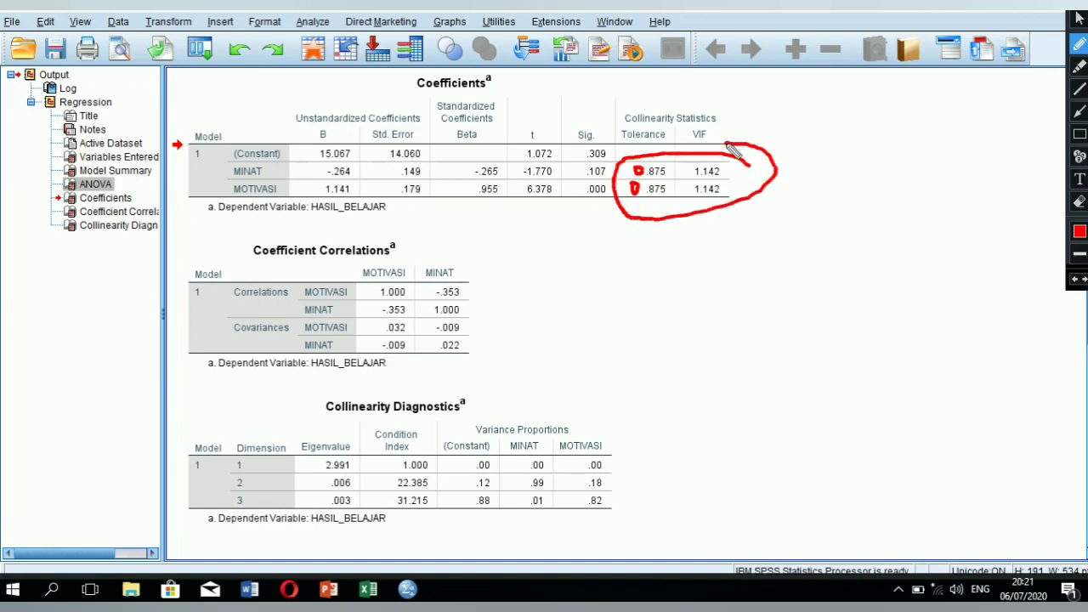
Step: Handwrite "0,875 > 0,1" below the circled values with arrows leading to an underlined conclusion that no multicollinearity occurs
left_click_drag(645, 219, 642, 246)
mouse_move(588, 271)
left_mouse_down()
mouse_move(598, 286)
mouse_move(620, 267)
mouse_move(615, 287)
mouse_move(626, 288)
left_mouse_up()
mouse_move(626, 271)
left_mouse_down()
mouse_move(668, 285)
mouse_move(655, 294)
mouse_move(695, 297)
mouse_move(632, 338)
left_mouse_up()
mouse_move(621, 327)
left_mouse_down()
mouse_move(632, 338)
mouse_move(645, 327)
left_mouse_up()
mouse_move(579, 348)
left_mouse_down()
mouse_move(580, 384)
mouse_move(600, 346)
mouse_move(602, 373)
mouse_move(612, 376)
mouse_move(636, 359)
mouse_move(631, 376)
mouse_move(664, 372)
mouse_move(702, 340)
mouse_move(719, 340)
mouse_move(724, 357)
mouse_move(775, 360)
left_mouse_up()
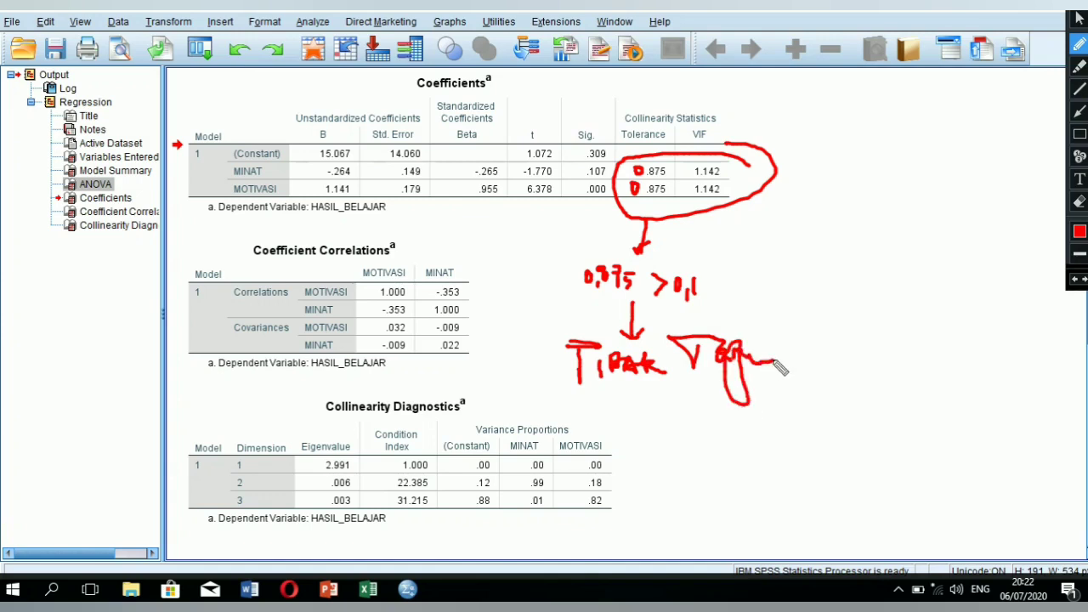
mouse_move(593, 390)
left_mouse_down()
mouse_move(596, 411)
mouse_move(629, 413)
left_mouse_up()
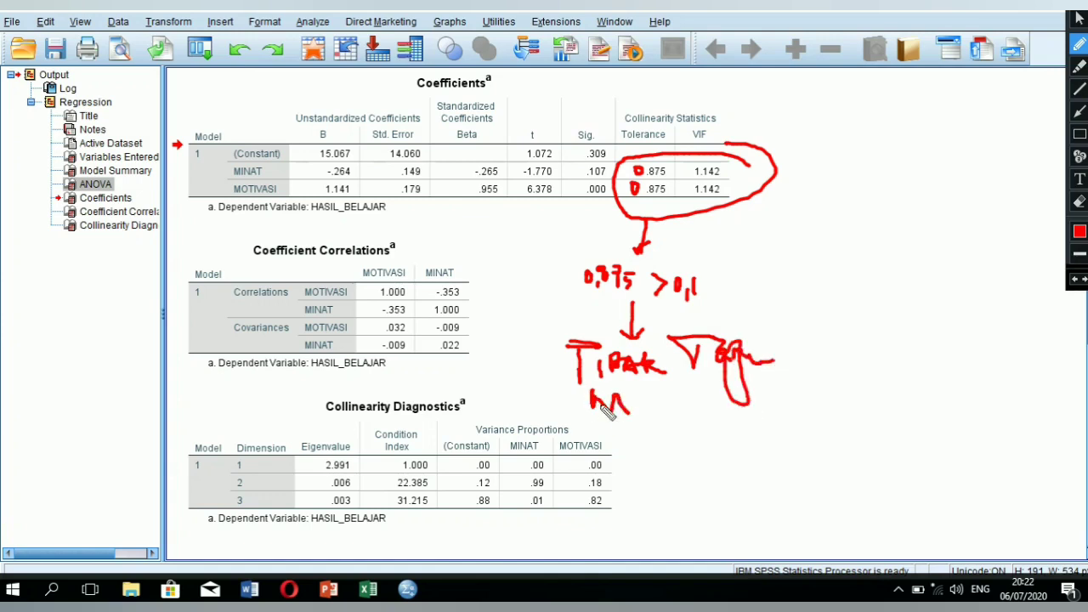
mouse_move(525, 388)
left_mouse_down()
mouse_move(515, 406)
mouse_move(528, 386)
mouse_move(554, 432)
mouse_move(576, 399)
mouse_move(761, 415)
left_mouse_up()
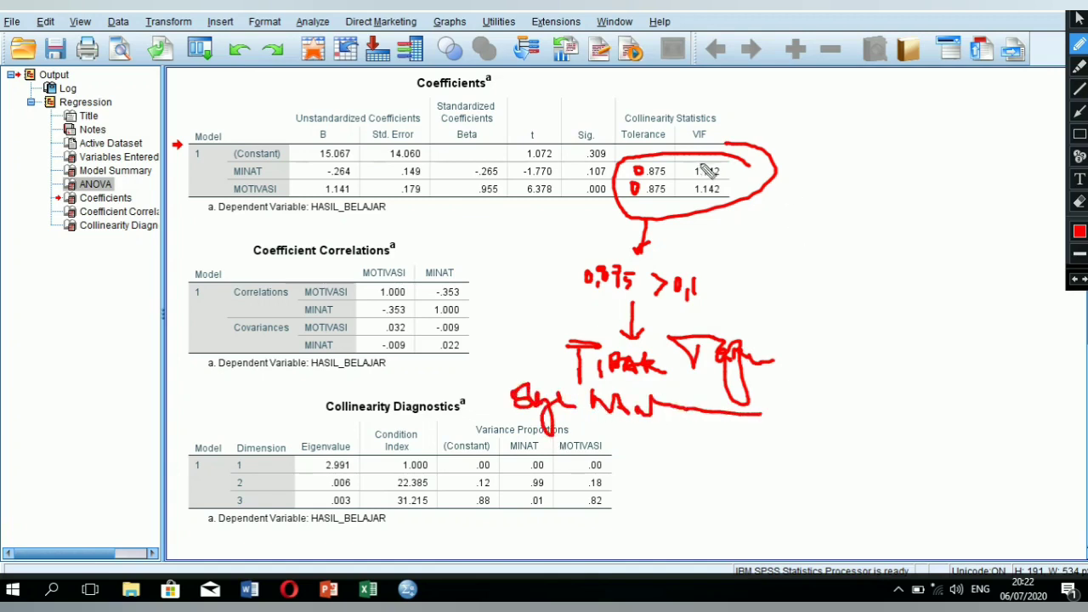
Step: Handwrite the VIF comparison "1,142 < 10" beside the circled values, with arrows leading to the same underlined no-multicollinearity conclusion
mouse_move(746, 197)
left_mouse_down()
mouse_move(785, 222)
mouse_move(769, 228)
mouse_move(852, 235)
mouse_move(908, 226)
mouse_move(890, 219)
mouse_move(924, 230)
mouse_move(935, 212)
left_mouse_up()
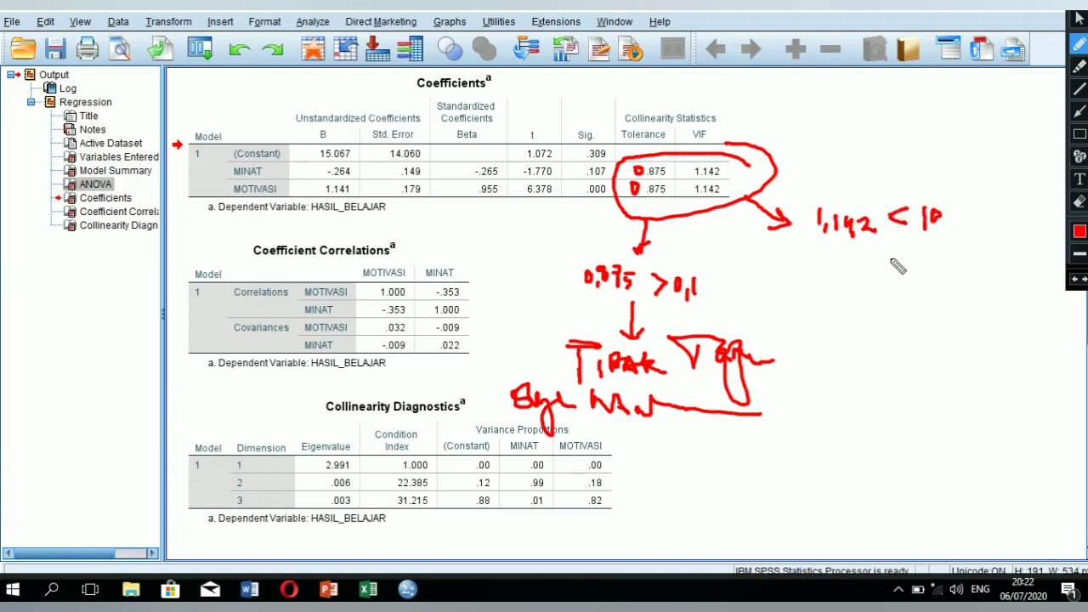
mouse_move(879, 251)
left_mouse_down()
mouse_move(867, 331)
mouse_move(882, 300)
mouse_move(884, 327)
mouse_move(942, 303)
mouse_move(941, 323)
mouse_move(981, 318)
left_mouse_up()
mouse_move(854, 350)
left_mouse_down()
mouse_move(860, 365)
mouse_move(930, 370)
mouse_move(977, 359)
left_mouse_up()
left_click(863, 394)
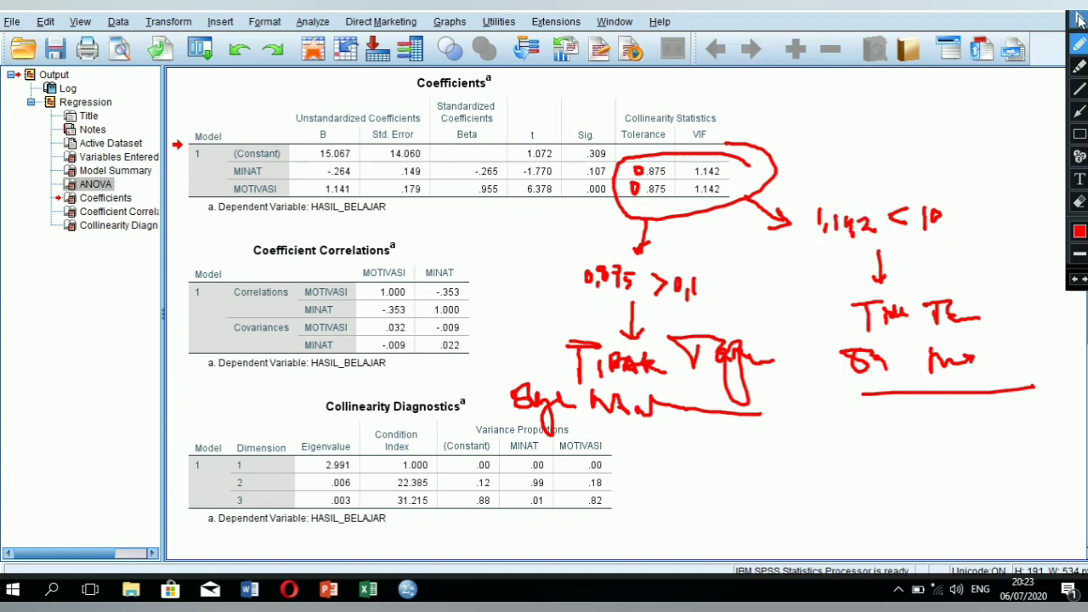
Step: Clear the red pen annotations from the output and close the drawing tools
left_click(1079, 18)
key("Escape")
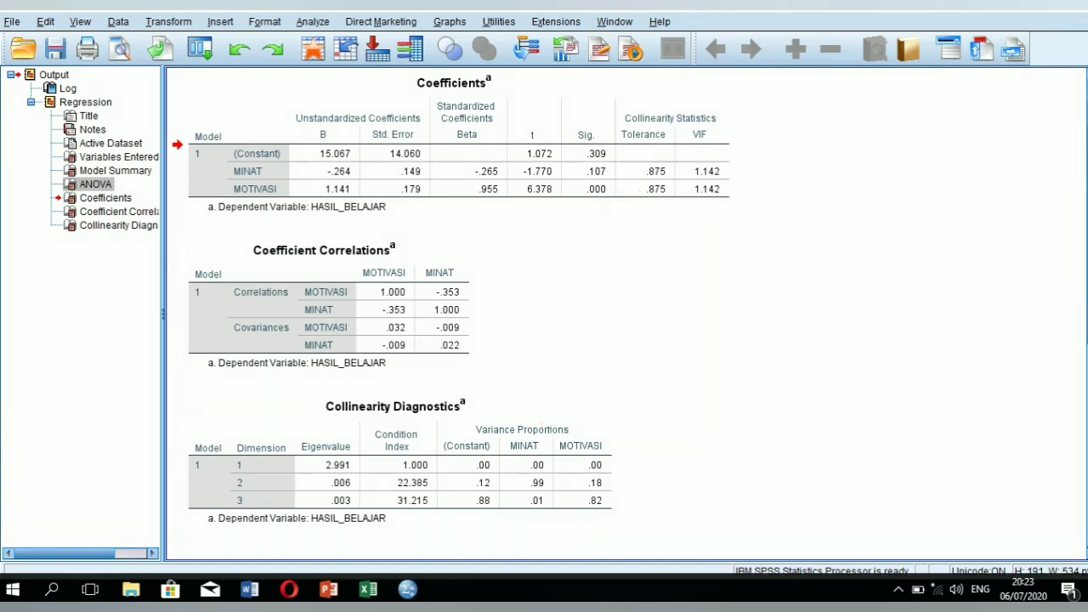
left_click(1066, 13)
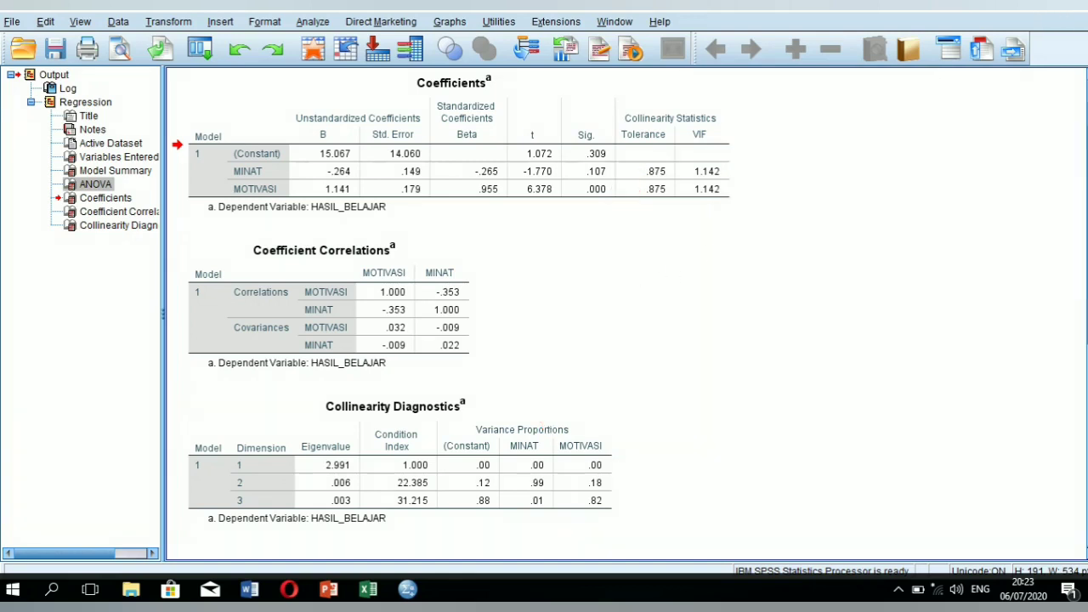